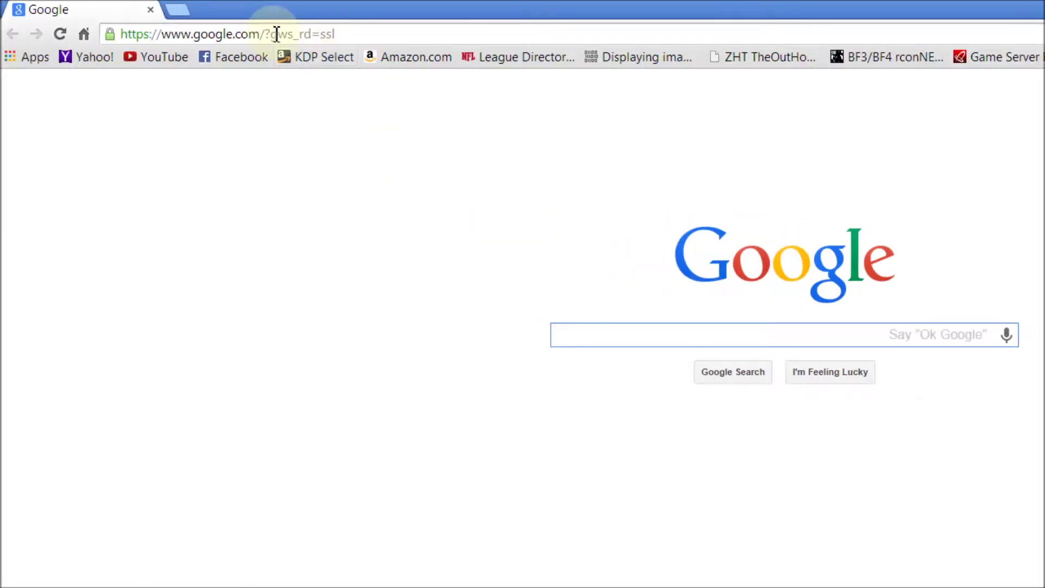
Search Download.com for 'ccleaner' and scroll down the 44 results, with CCleaner listed first.
{"action": "left_click", "coordinate": [276, 35]}
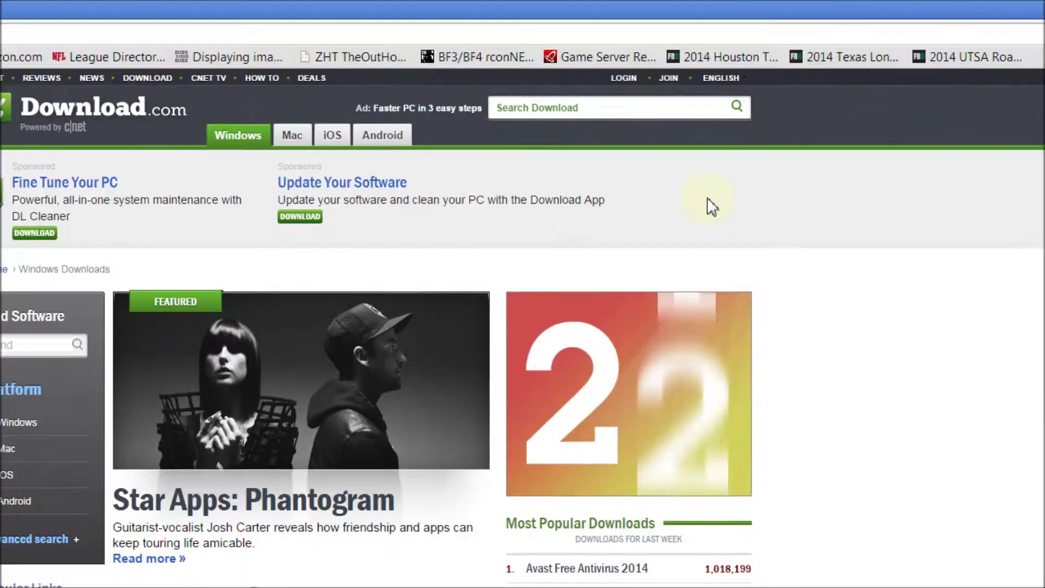
{"action": "left_click", "coordinate": [605, 6]}
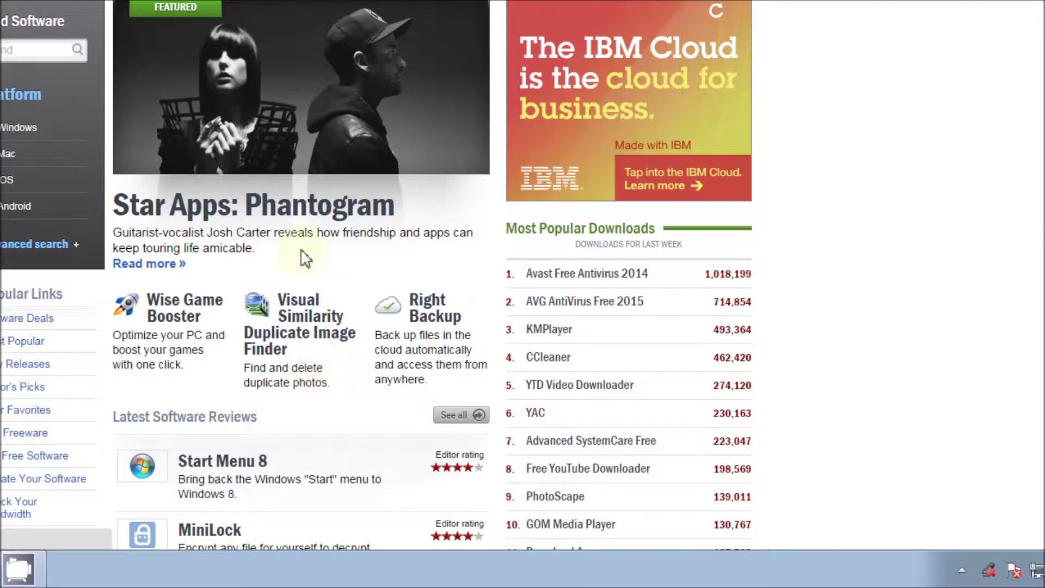
{"action": "key", "text": "Return"}
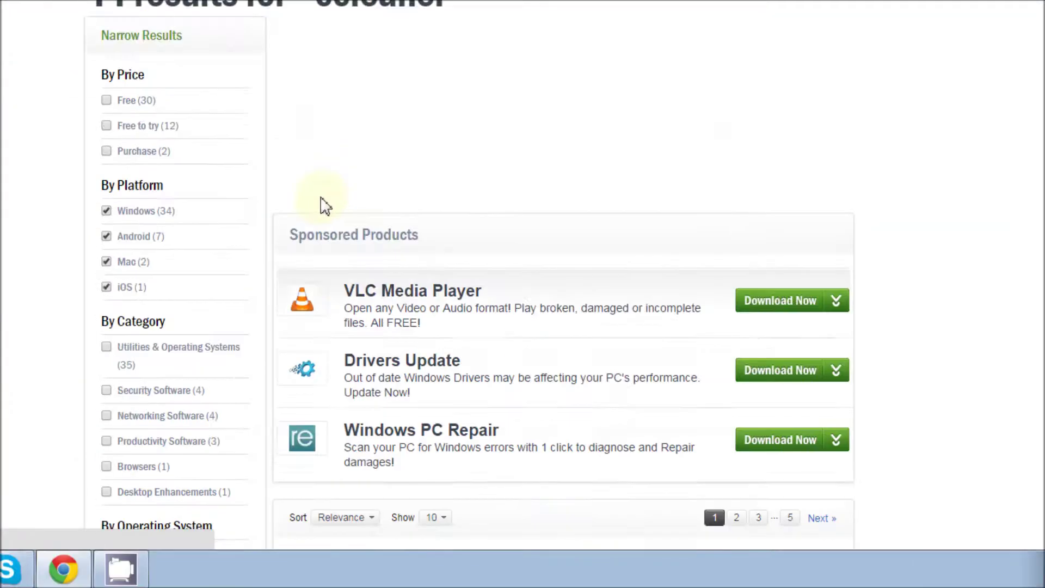
{"action": "scroll", "coordinate": [460, 260], "scroll_direction": "down", "scroll_amount": 1}
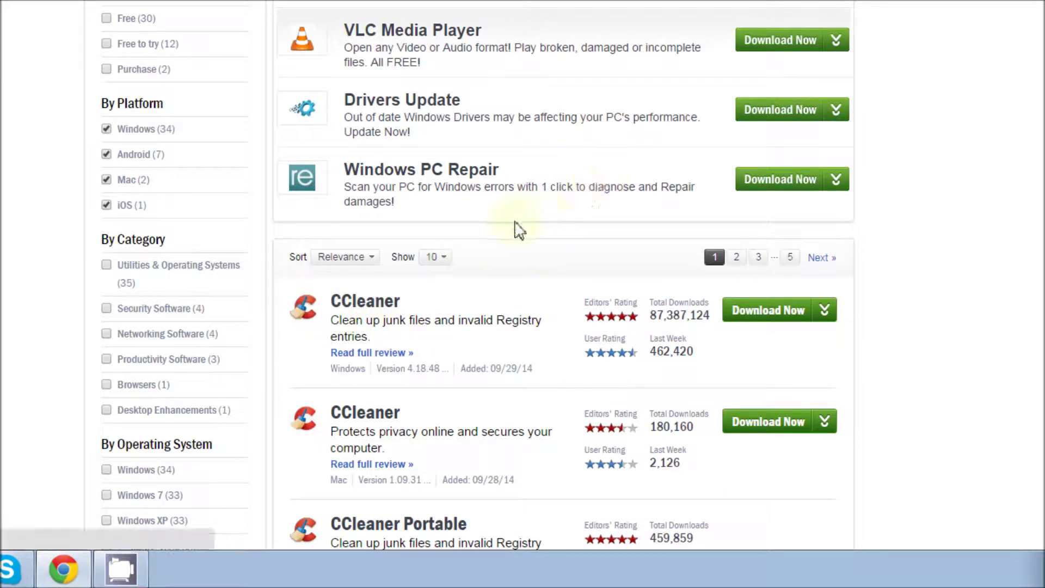
{"action": "left_click", "coordinate": [435, 256]}
Search Download.com for malwarebytes from the suggestion list and scroll through its results.
{"action": "left_click", "coordinate": [442, 298]}
{"action": "left_click", "coordinate": [660, 112]}
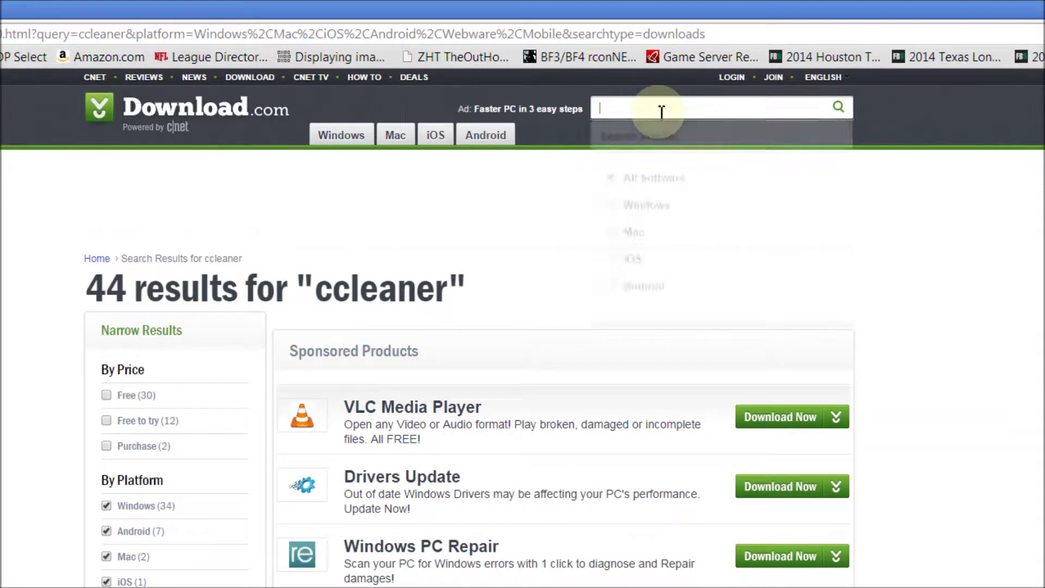
{"action": "type", "text": "malwa"}
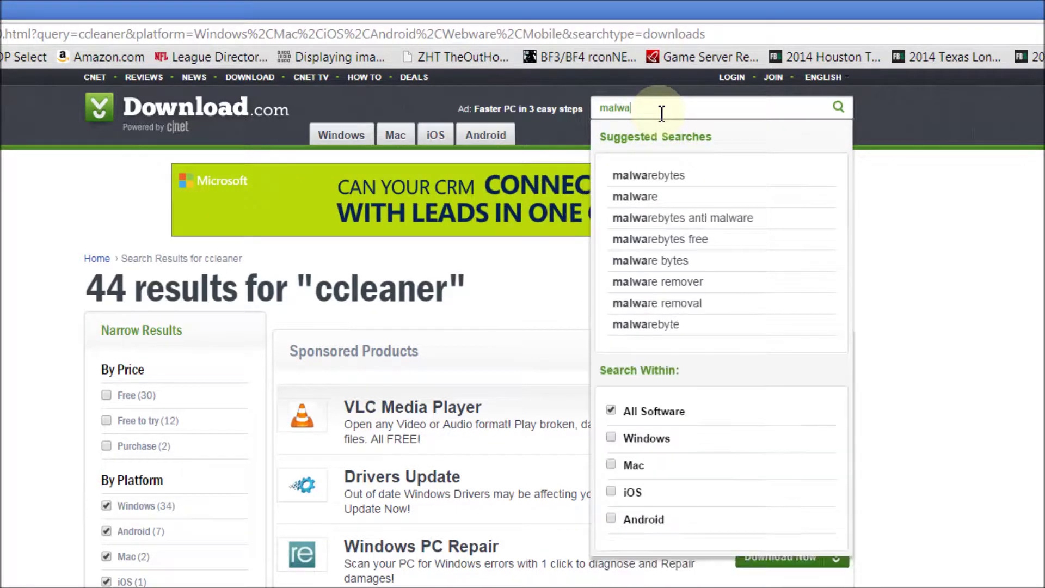
{"action": "left_click", "coordinate": [655, 174]}
{"action": "scroll", "coordinate": [413, 427], "scroll_direction": "down", "scroll_amount": 2}
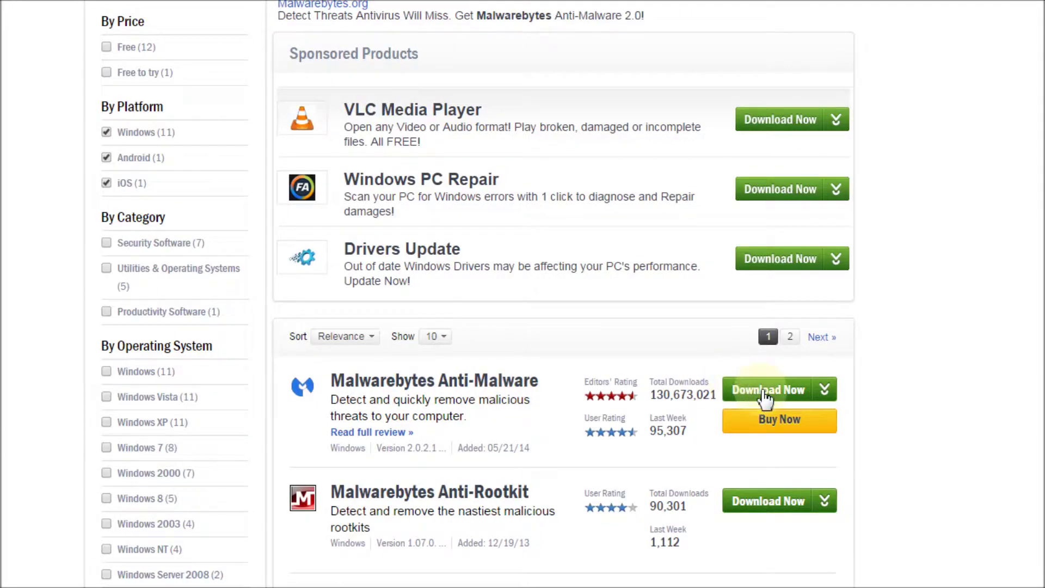
{"action": "scroll", "coordinate": [762, 381], "scroll_direction": "up", "scroll_amount": 4}
Search for 'search and destroy' and open the Spybot - Search & Destroy product page.
{"action": "left_click", "coordinate": [654, 107]}
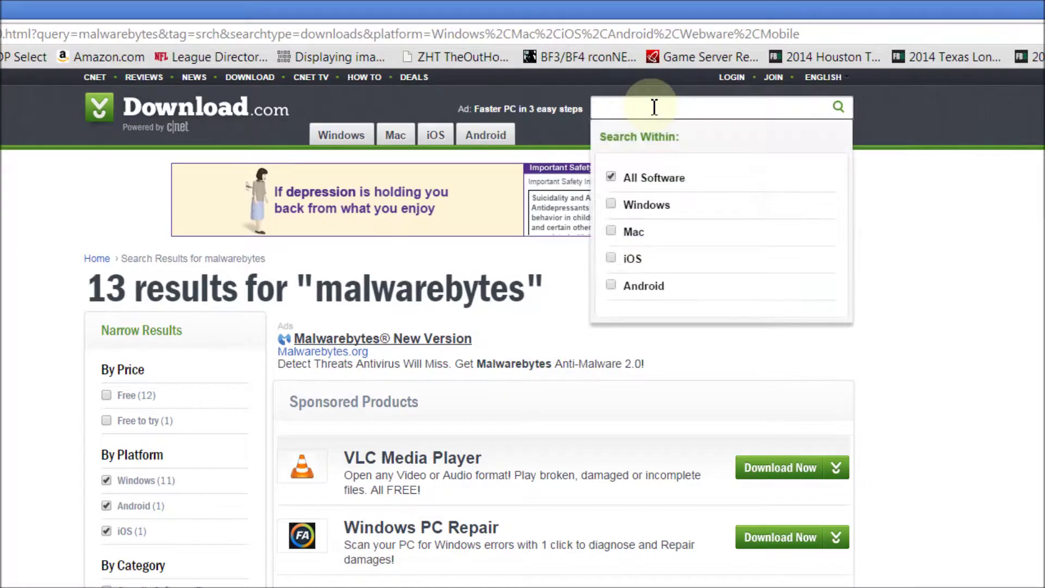
{"action": "type", "text": "se"}
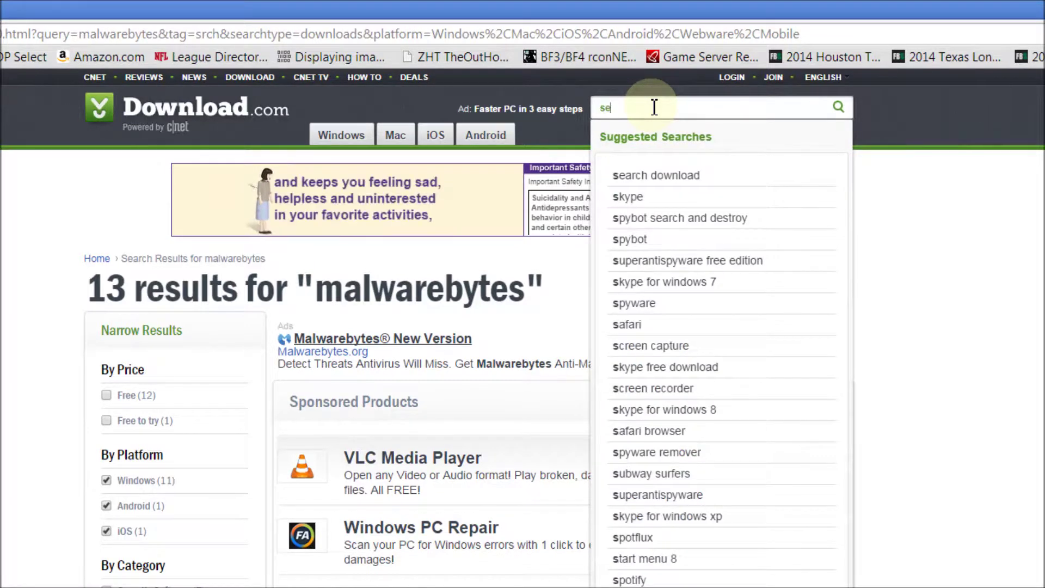
{"action": "type", "text": "arch"}
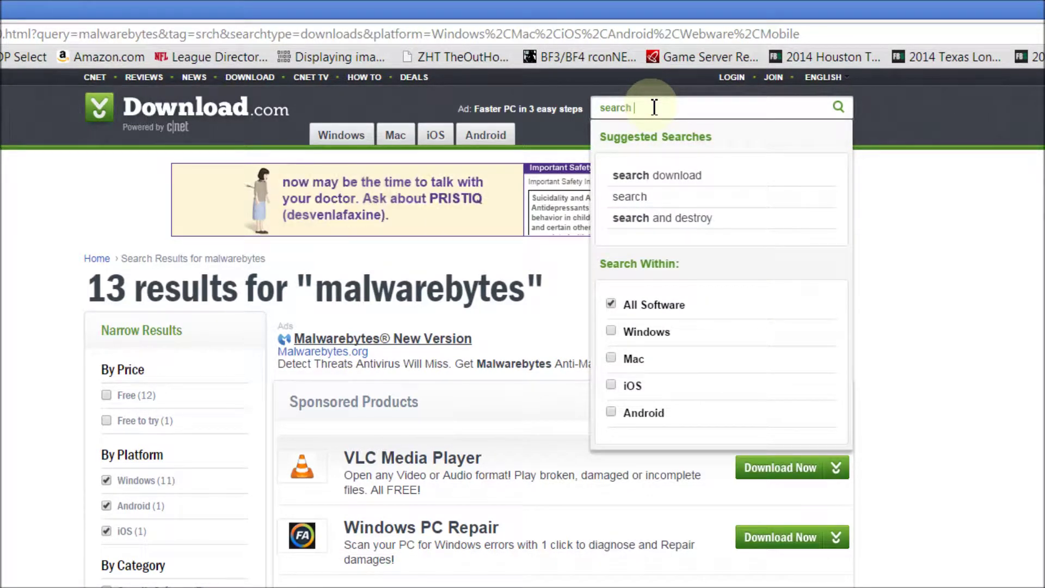
{"action": "left_click", "coordinate": [663, 234]}
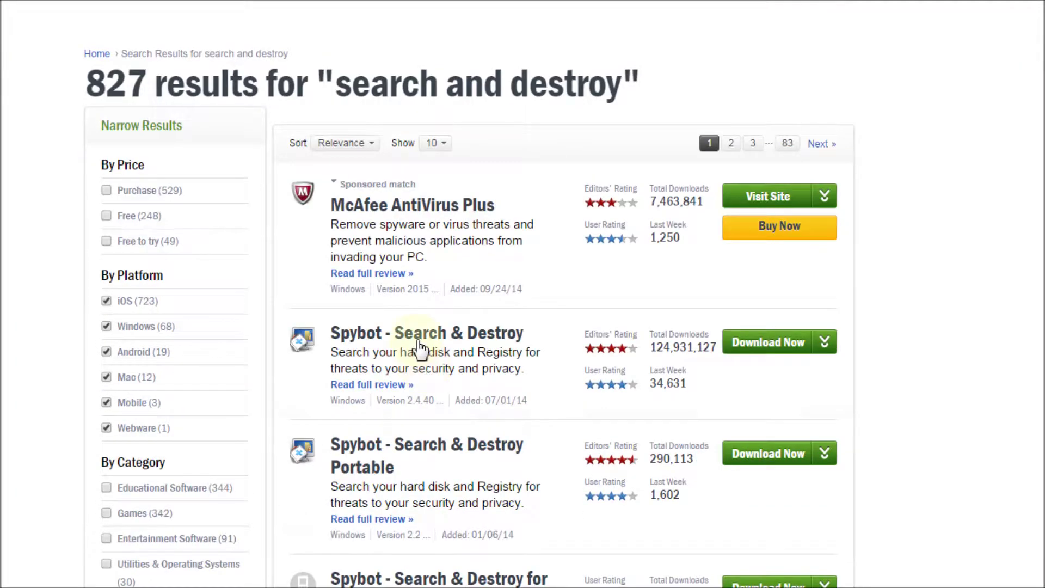
{"action": "scroll", "coordinate": [423, 357], "scroll_direction": "down", "scroll_amount": 3}
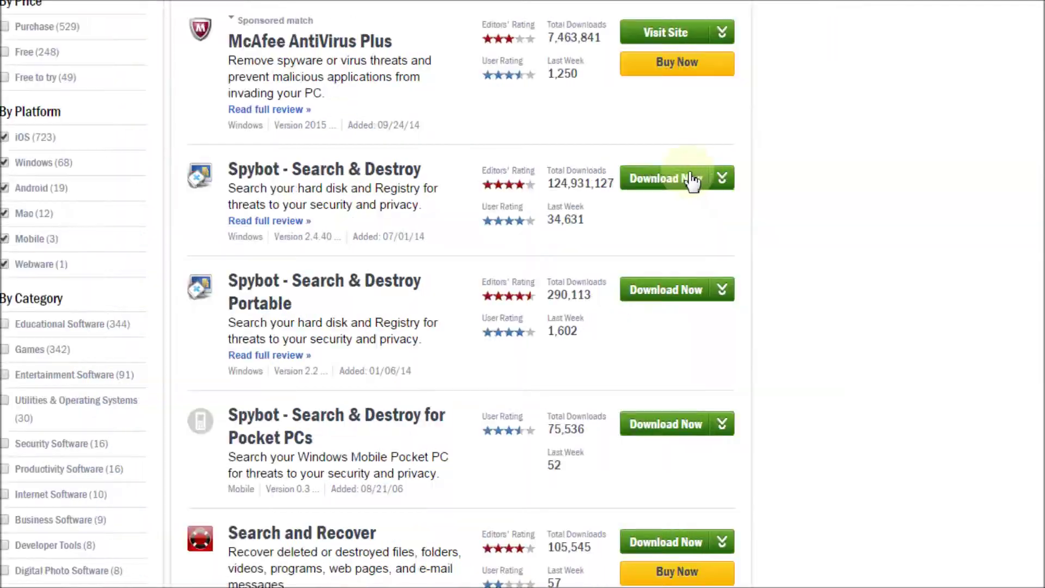
{"action": "left_click", "coordinate": [308, 177]}
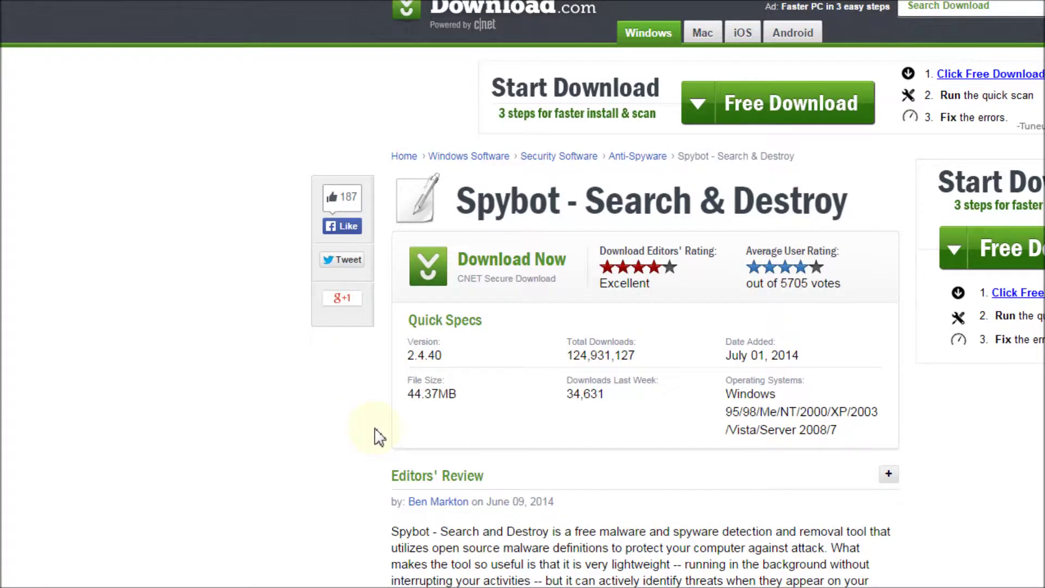
Scroll through the Spybot - Search & Destroy product page to review it.
{"action": "scroll", "coordinate": [379, 436], "scroll_direction": "down", "scroll_amount": 5}
{"action": "scroll", "coordinate": [379, 435], "scroll_direction": "up", "scroll_amount": 5}
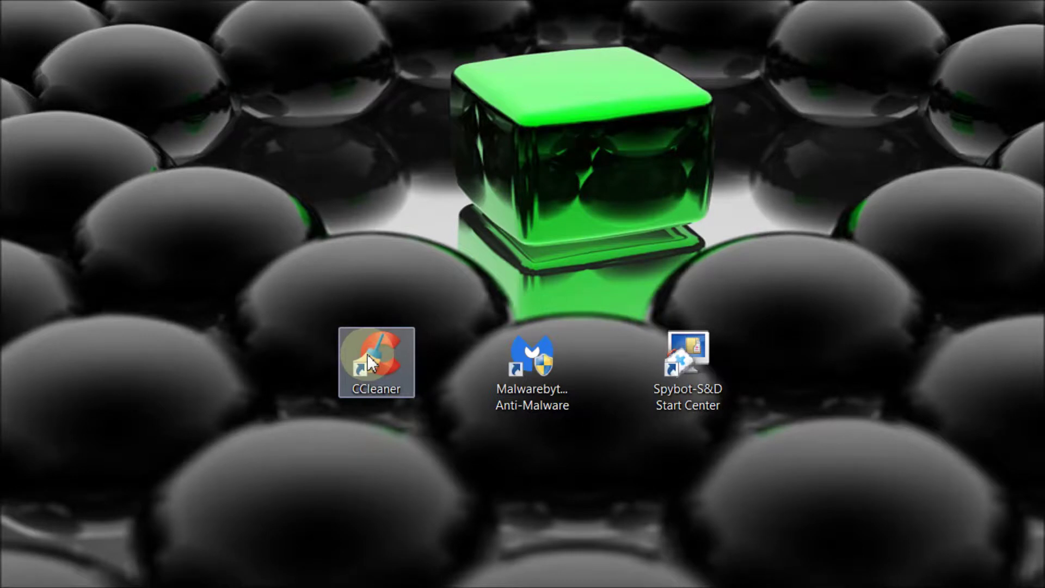
Launch CCleaner from its desktop shortcut and shrink its window.
{"action": "double_click", "coordinate": [368, 359]}
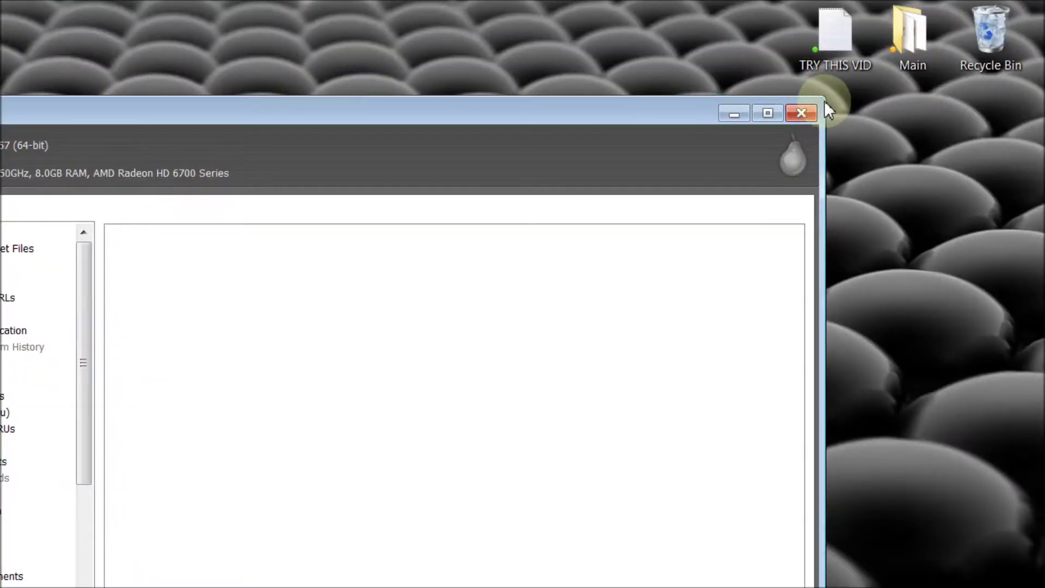
{"action": "left_click_drag", "start_coordinate": [824, 100], "coordinate": [676, 179]}
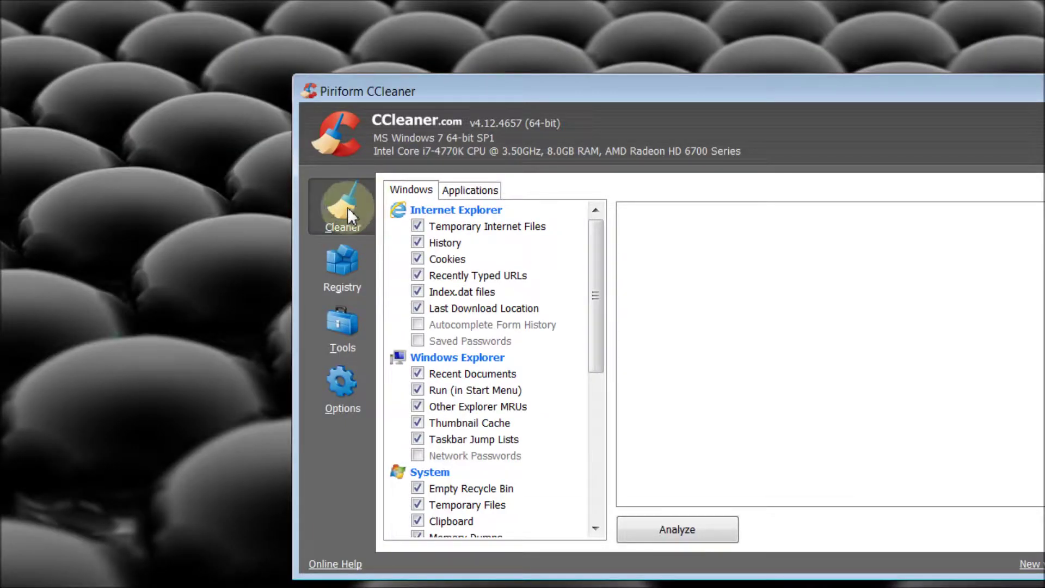
After glancing at Registry and Tools, run the junk Cleaner twice, removing 2,679 MB then 3.18 KB.
{"action": "left_click", "coordinate": [341, 302]}
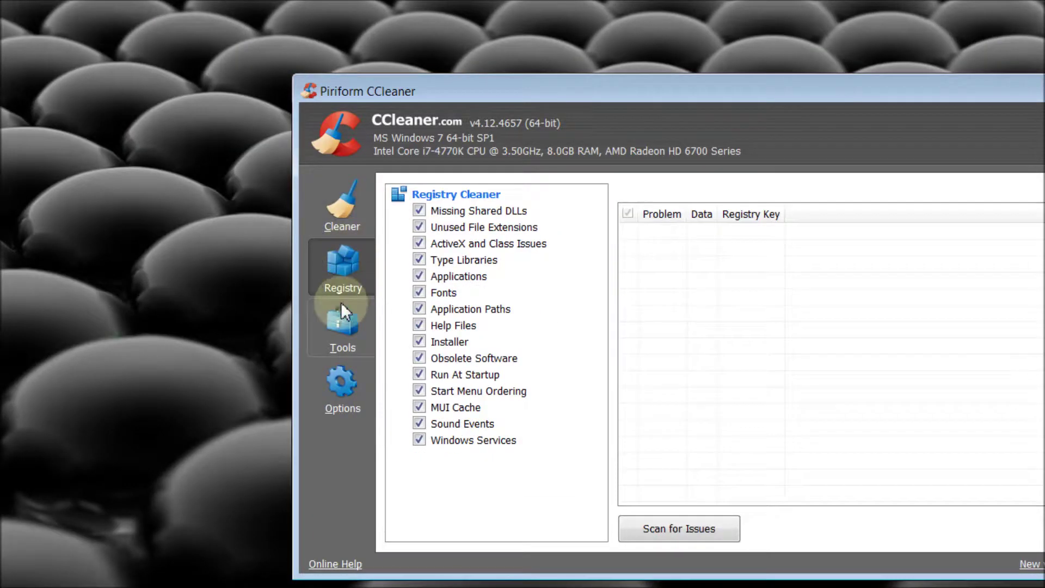
{"action": "left_click", "coordinate": [355, 356]}
{"action": "left_click", "coordinate": [338, 213]}
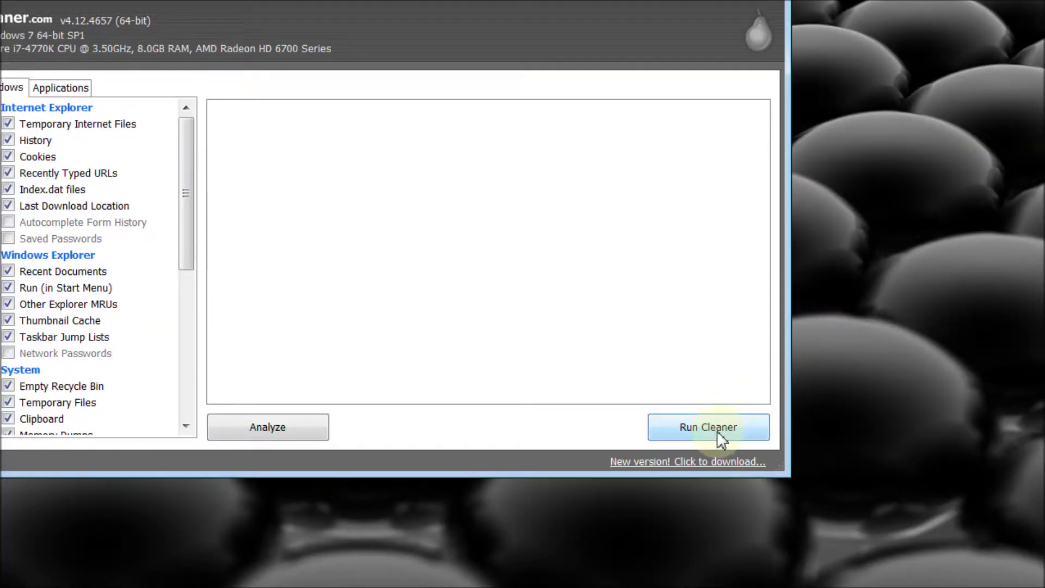
{"action": "left_click", "coordinate": [718, 435]}
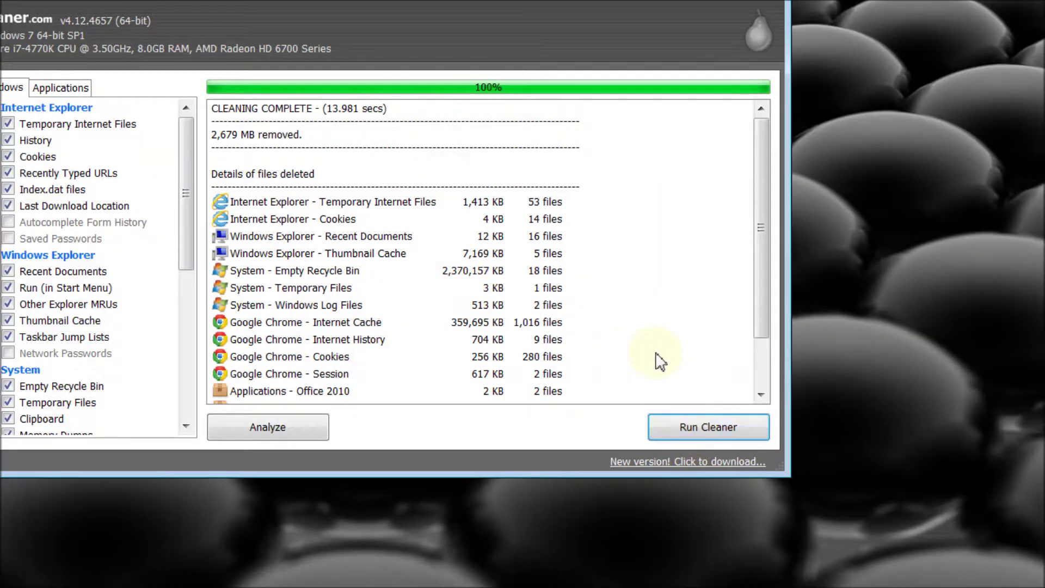
{"action": "left_click", "coordinate": [704, 435]}
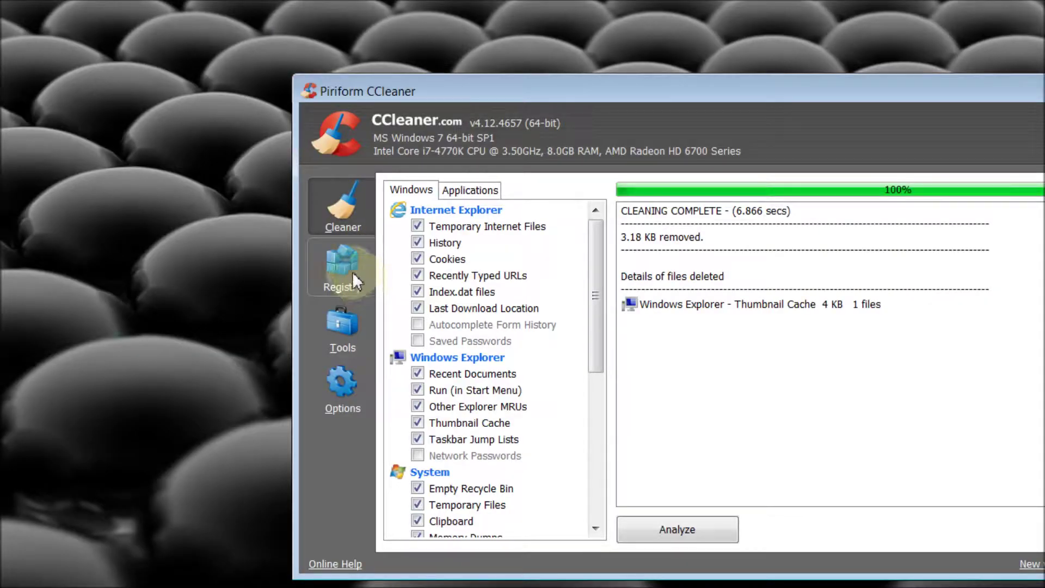
{"action": "left_click", "coordinate": [351, 272]}
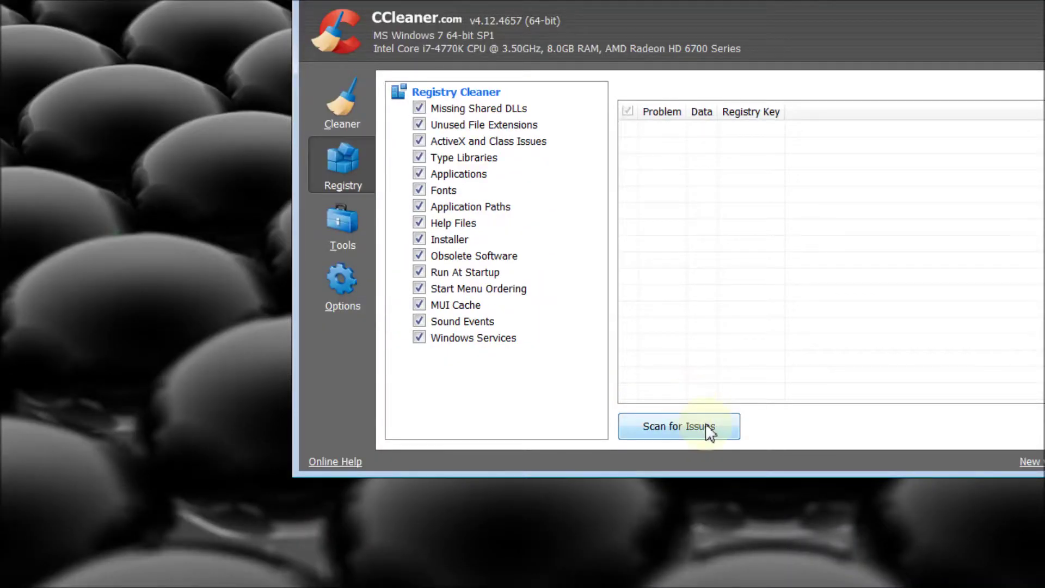
Scan the registry for issues and review the list of problems found.
{"action": "left_click", "coordinate": [707, 428]}
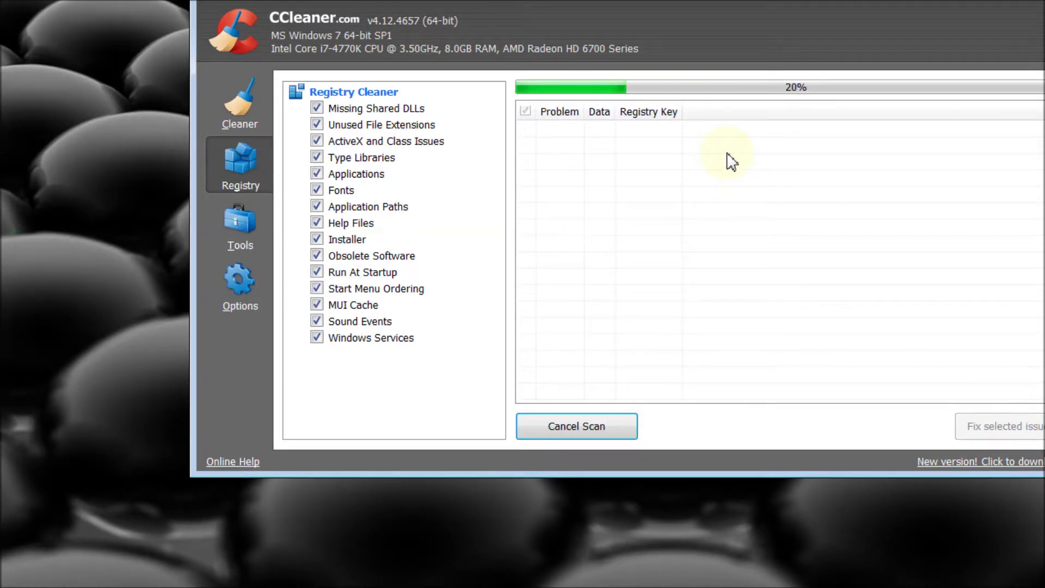
{"action": "scroll", "coordinate": [688, 351], "scroll_direction": "right", "scroll_amount": 3}
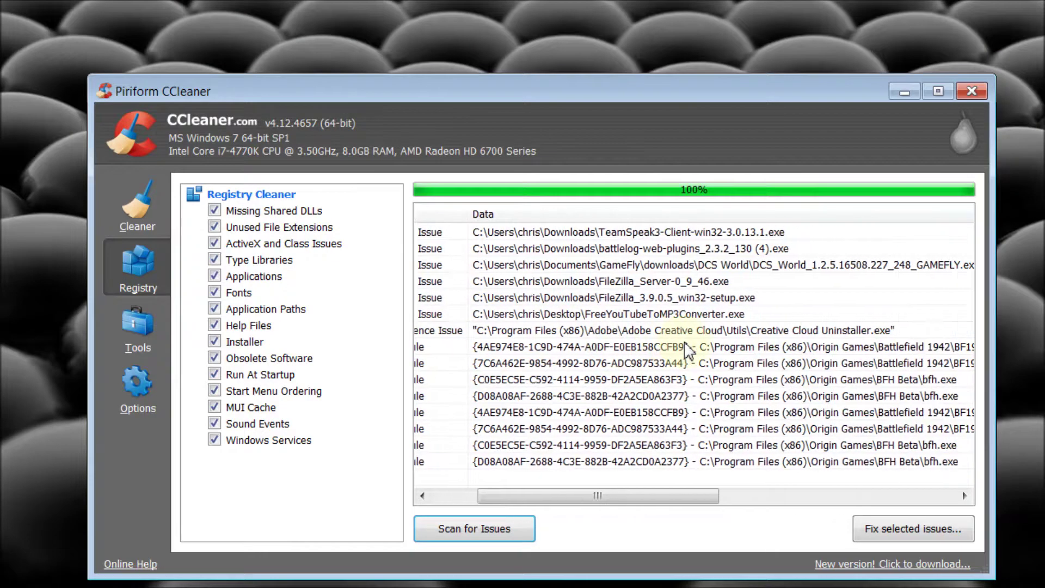
{"action": "scroll", "coordinate": [688, 351], "scroll_direction": "left", "scroll_amount": 3}
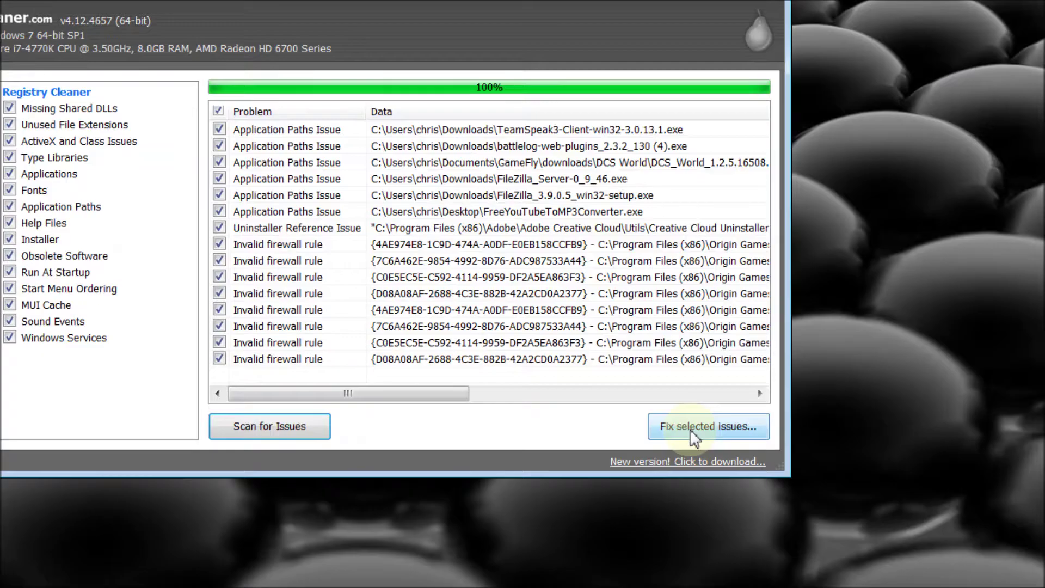
Back up the registry to cc_20141002_165551.reg on the Desktop and fix all 15 issues.
{"action": "left_click", "coordinate": [691, 430]}
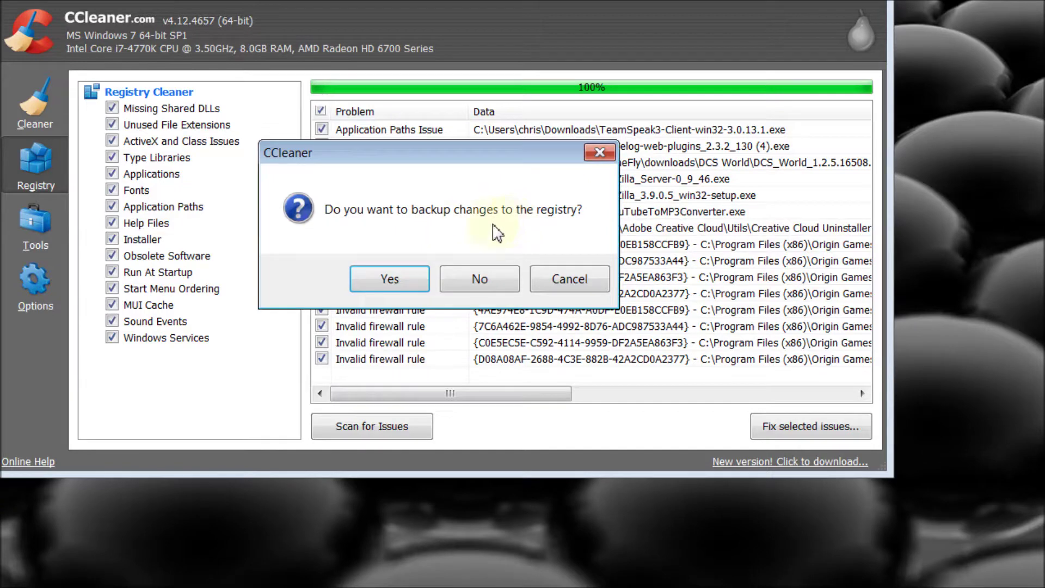
{"action": "left_click", "coordinate": [399, 283]}
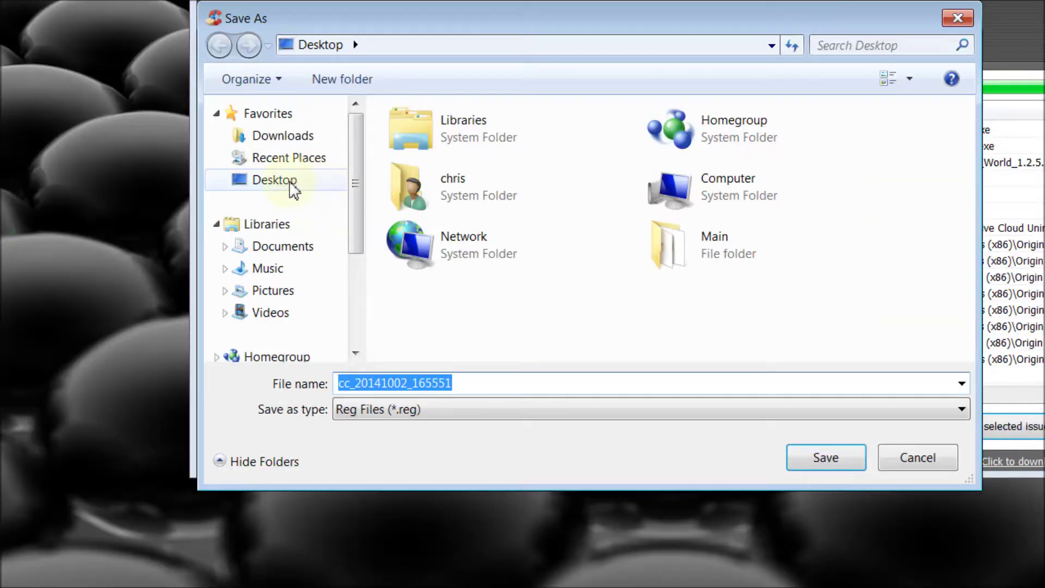
{"action": "left_click", "coordinate": [292, 187]}
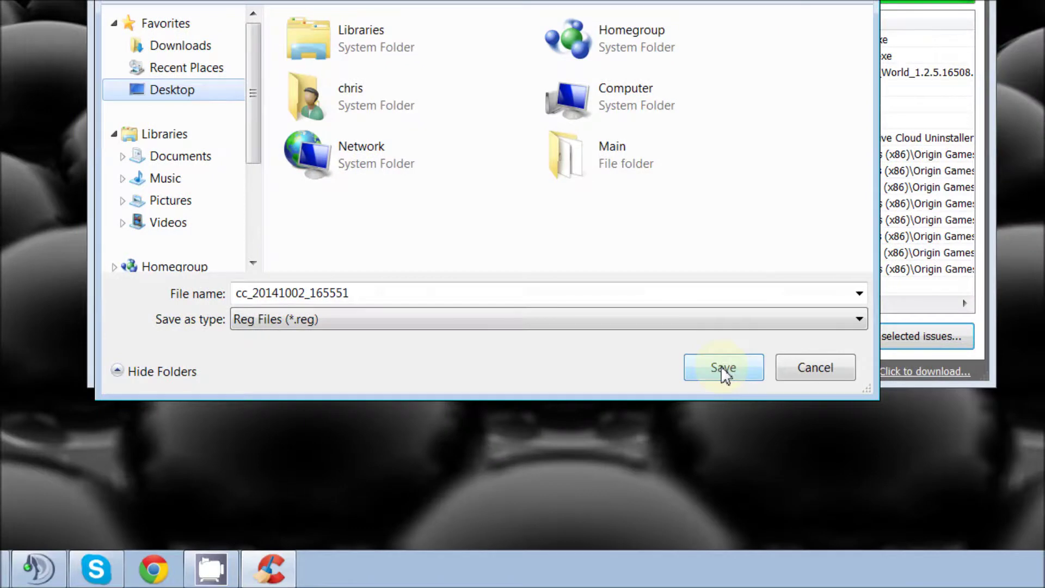
{"action": "left_click", "coordinate": [722, 369]}
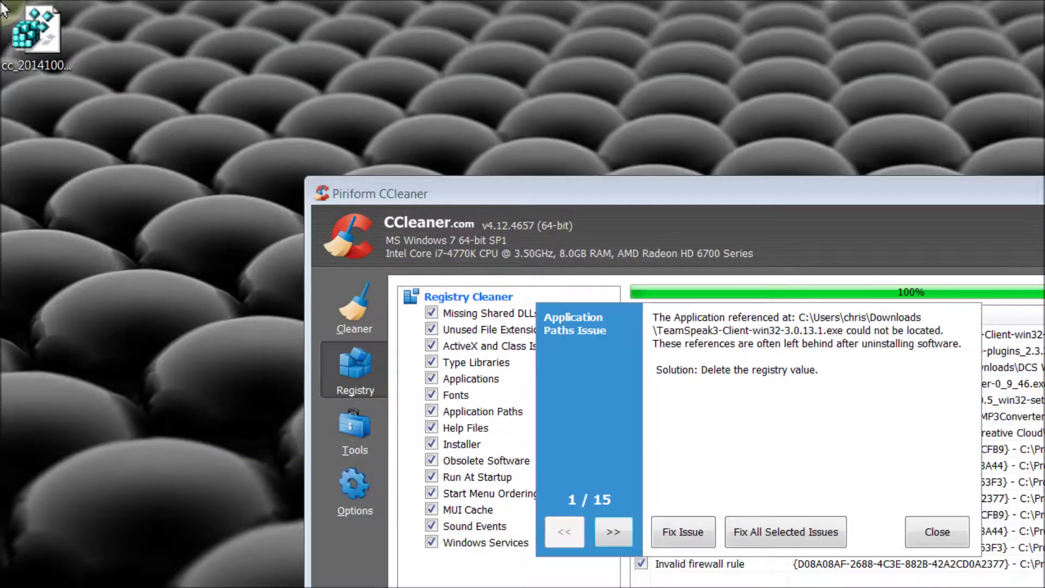
{"action": "left_click_drag", "start_coordinate": [33, 33], "coordinate": [212, 267]}
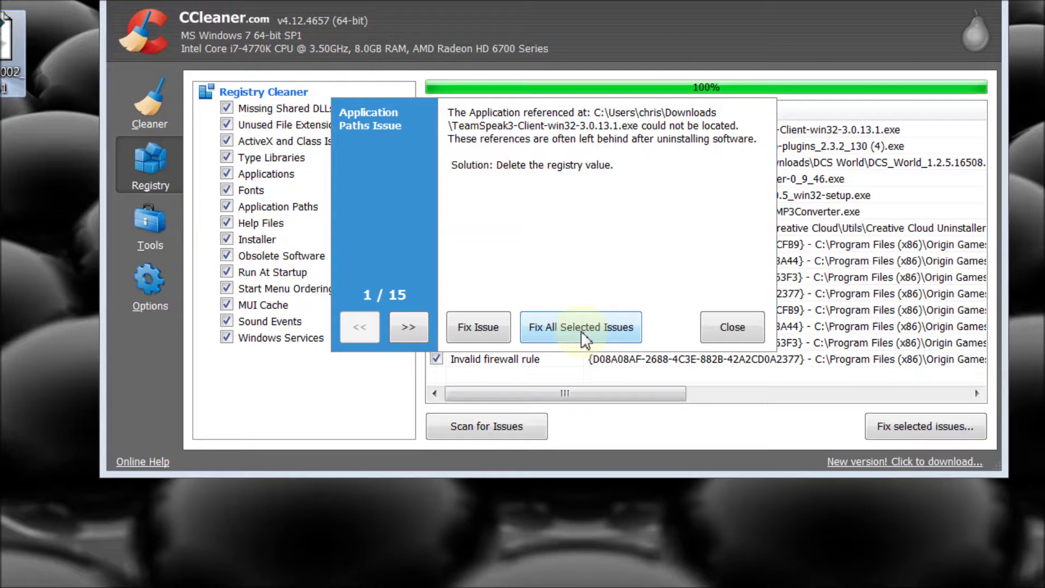
{"action": "left_click", "coordinate": [585, 327]}
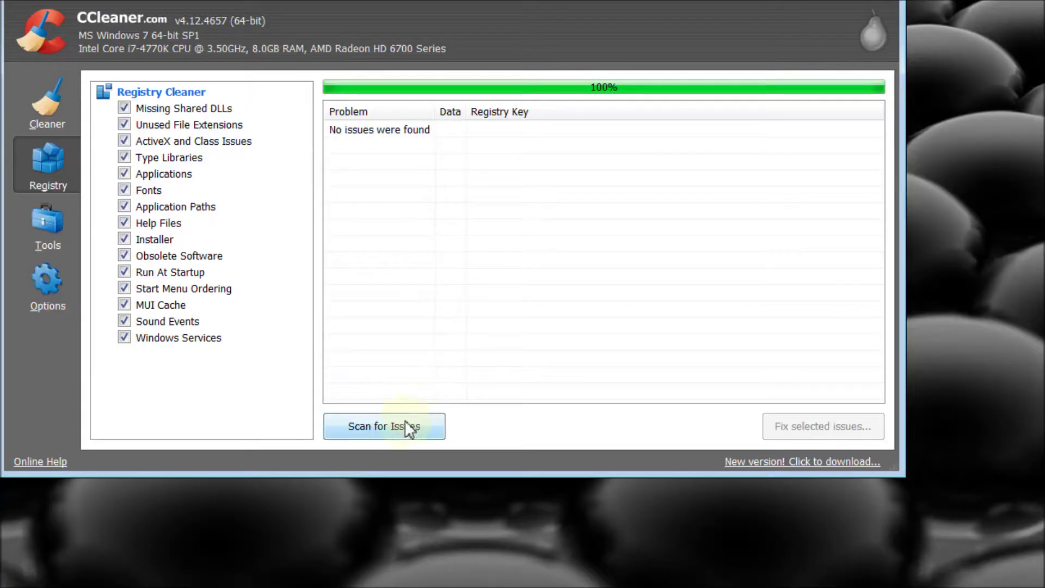
Rescan the registry to confirm no issues remain, then minimize CCleaner.
{"action": "left_click", "coordinate": [406, 433]}
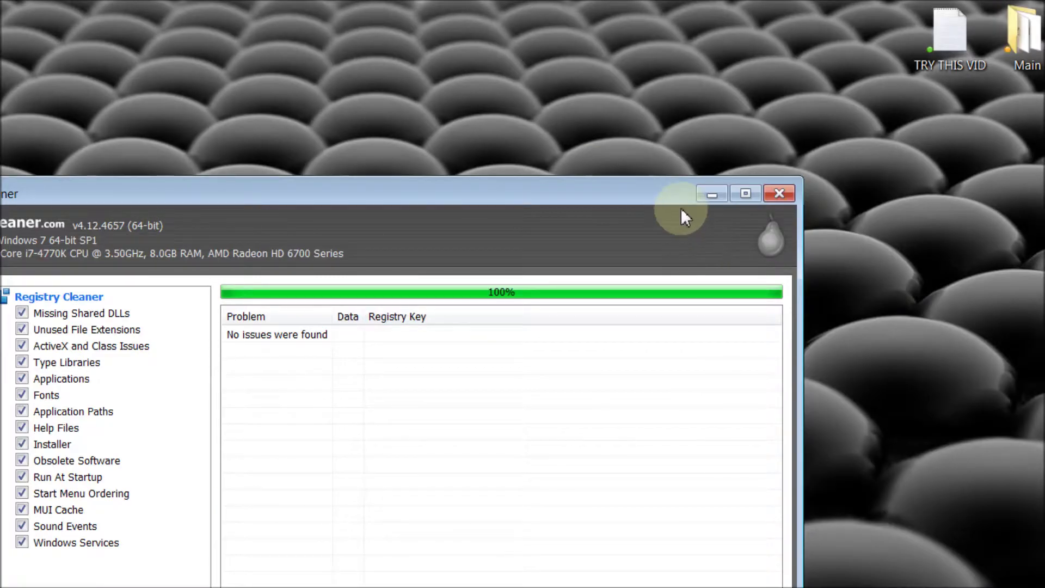
{"action": "left_click", "coordinate": [713, 194]}
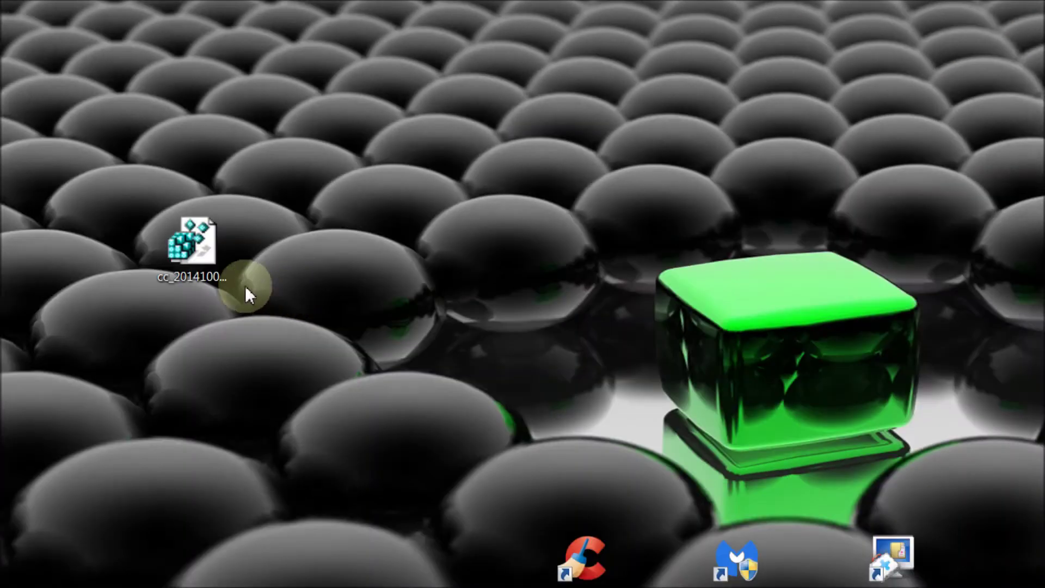
Move the registry backup onto the green cube and rescan the registry in CCleaner.
{"action": "left_click_drag", "start_coordinate": [191, 245], "coordinate": [775, 351]}
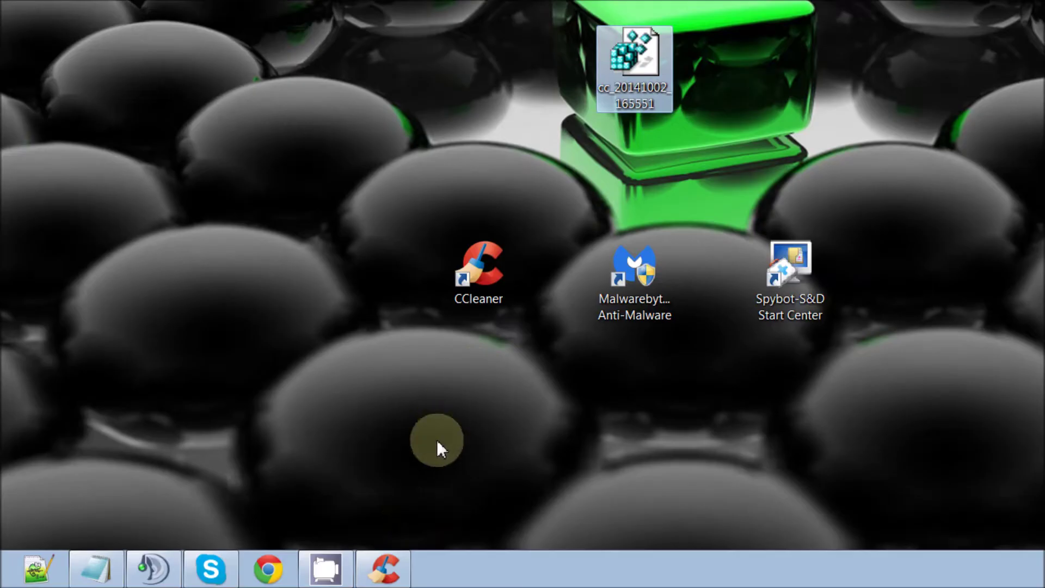
{"action": "left_click", "coordinate": [380, 564]}
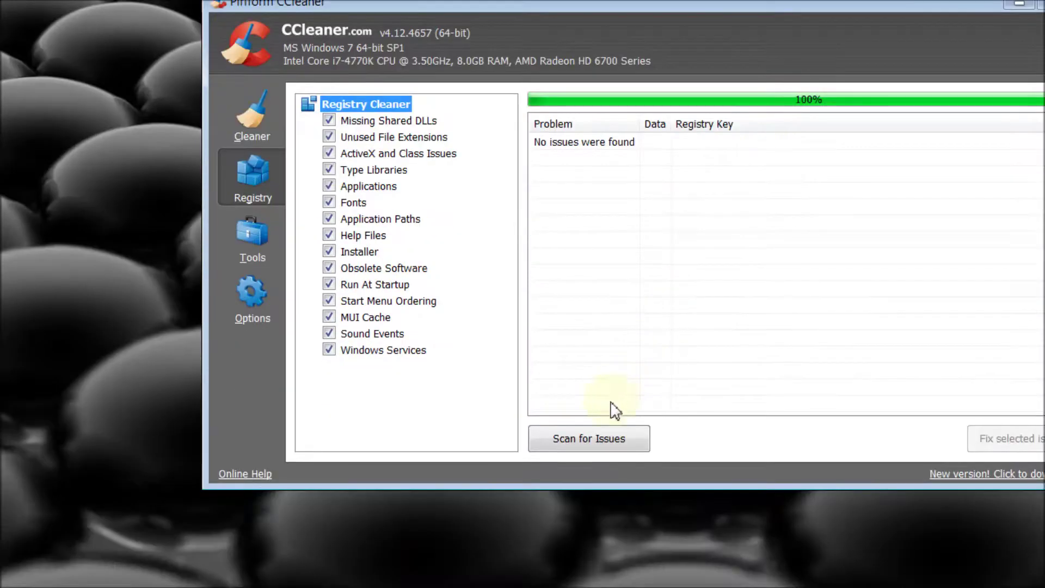
{"action": "left_click", "coordinate": [598, 541]}
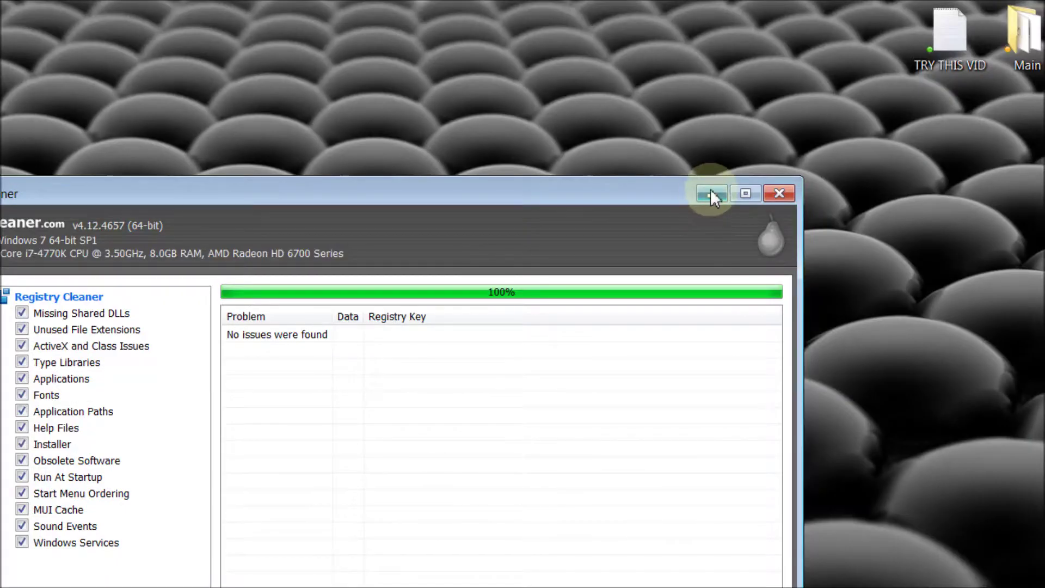
{"action": "left_click", "coordinate": [814, 104]}
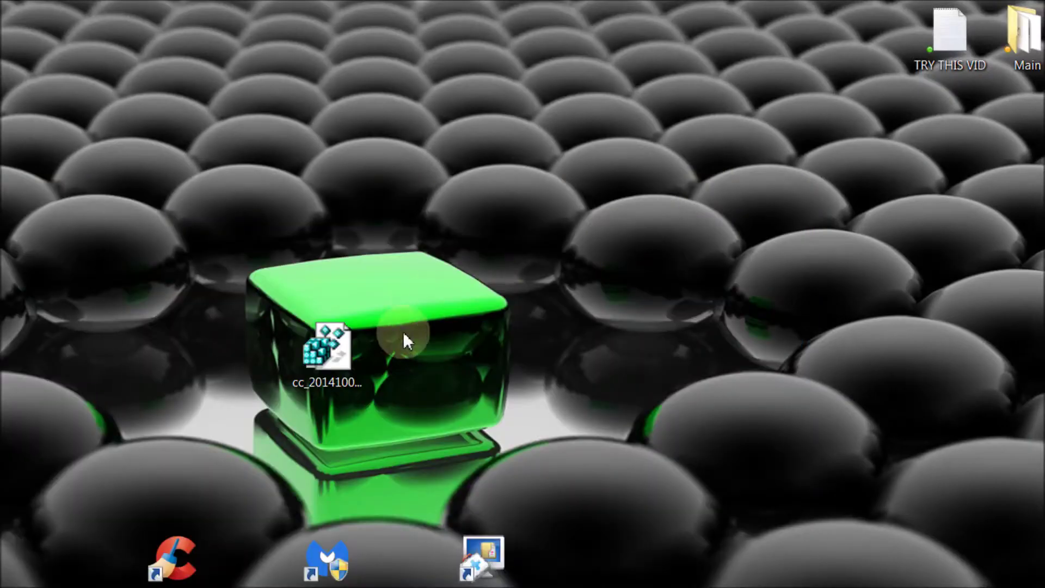
Merge cc_20141002_165551.reg back into the registry and relaunch CCleaner on its Registry page.
{"action": "double_click", "coordinate": [331, 356]}
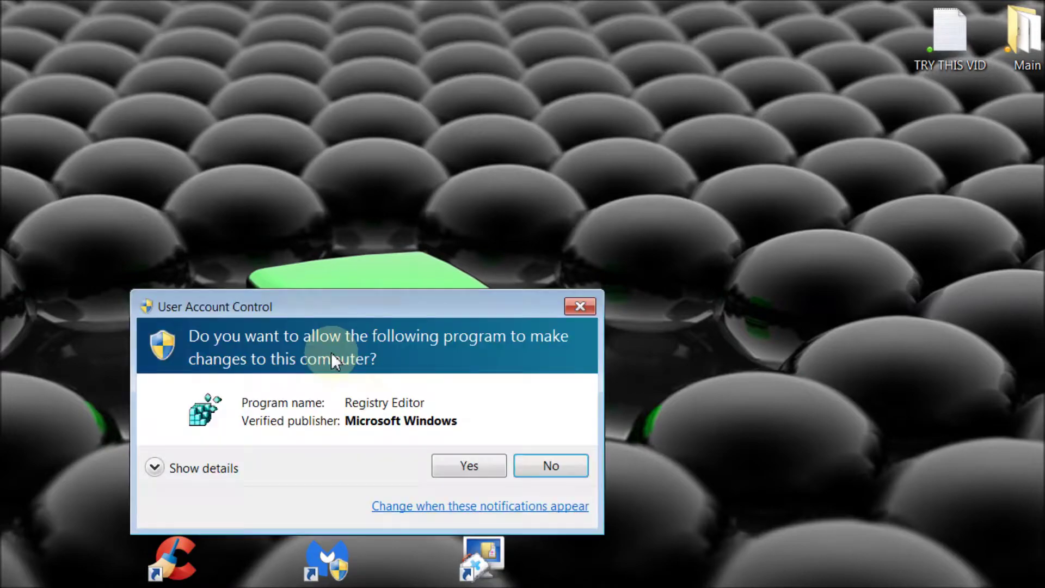
{"action": "left_click", "coordinate": [464, 374]}
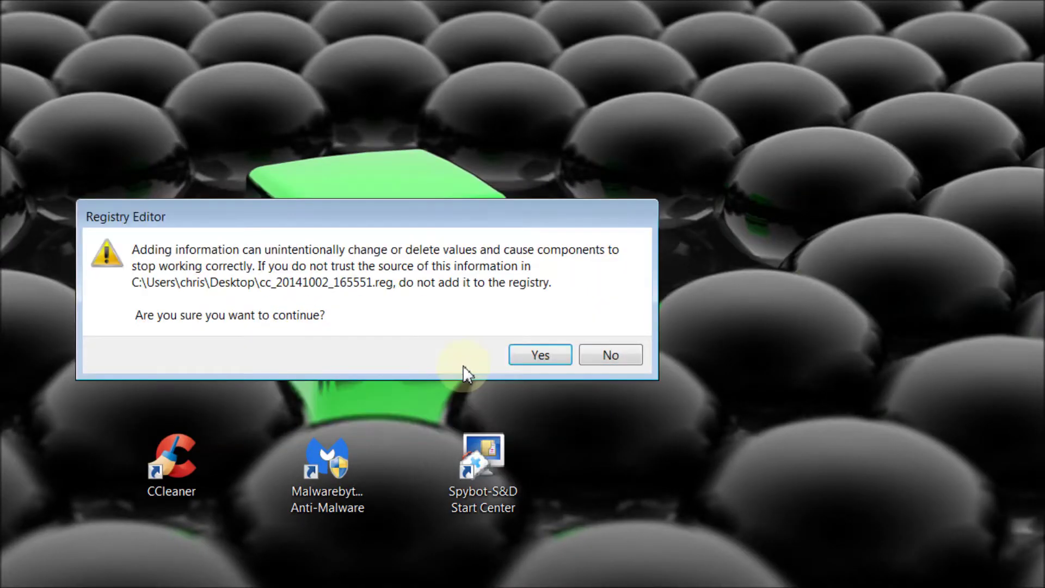
{"action": "left_click", "coordinate": [523, 360]}
{"action": "left_click", "coordinate": [604, 334]}
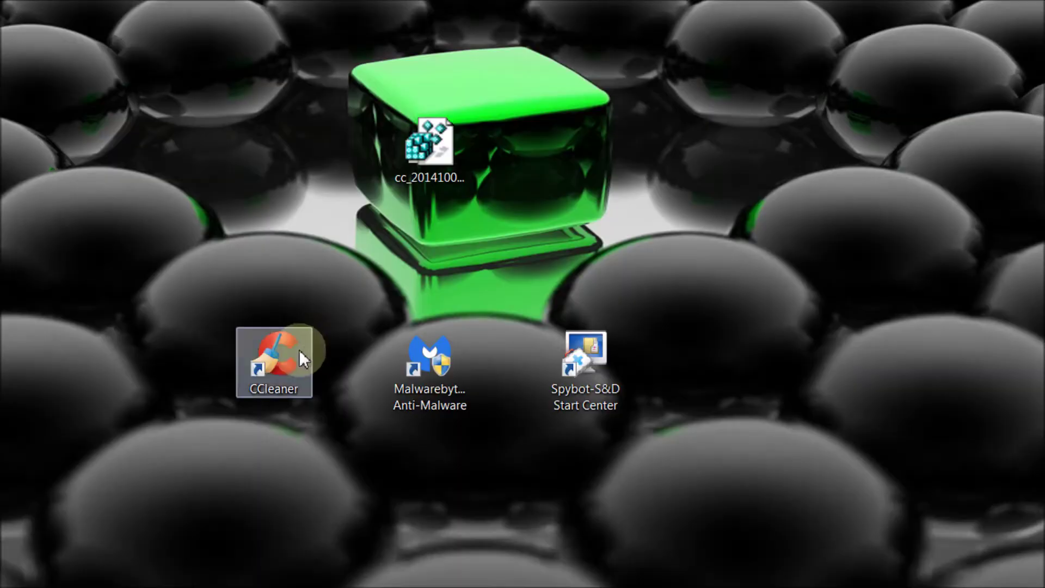
{"action": "double_click", "coordinate": [173, 462]}
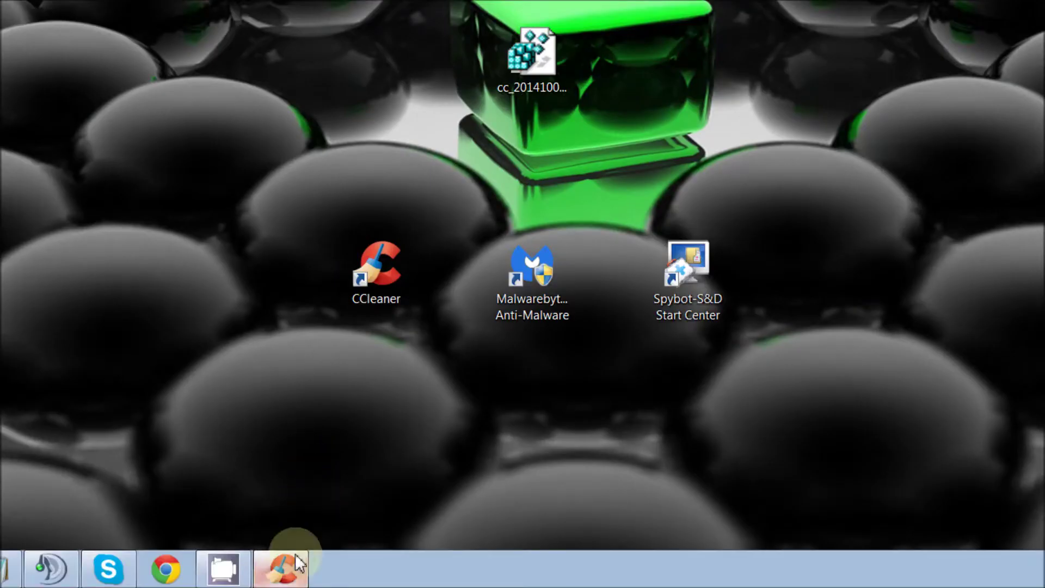
{"action": "left_click", "coordinate": [283, 569]}
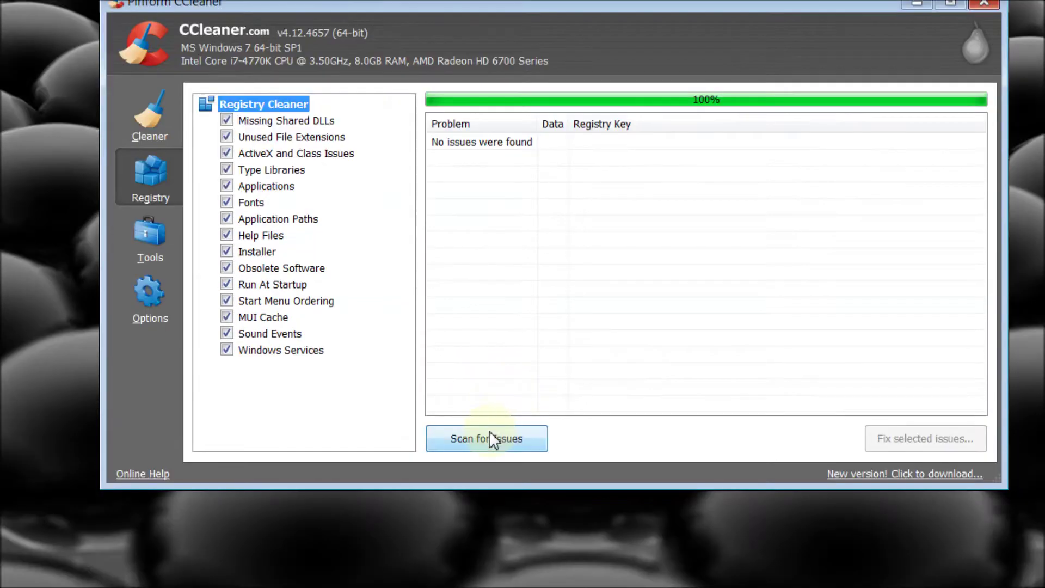
Rescan, fix the 15 restored registry issues without a backup, and confirm a clean rescan.
{"action": "left_click", "coordinate": [492, 542]}
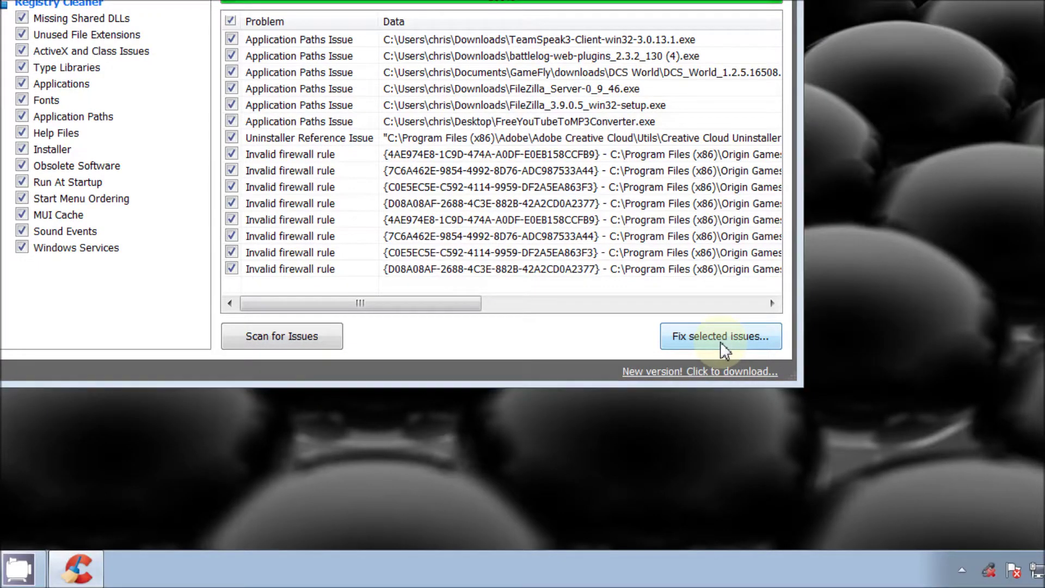
{"action": "left_click", "coordinate": [720, 341]}
{"action": "left_click", "coordinate": [388, 187]}
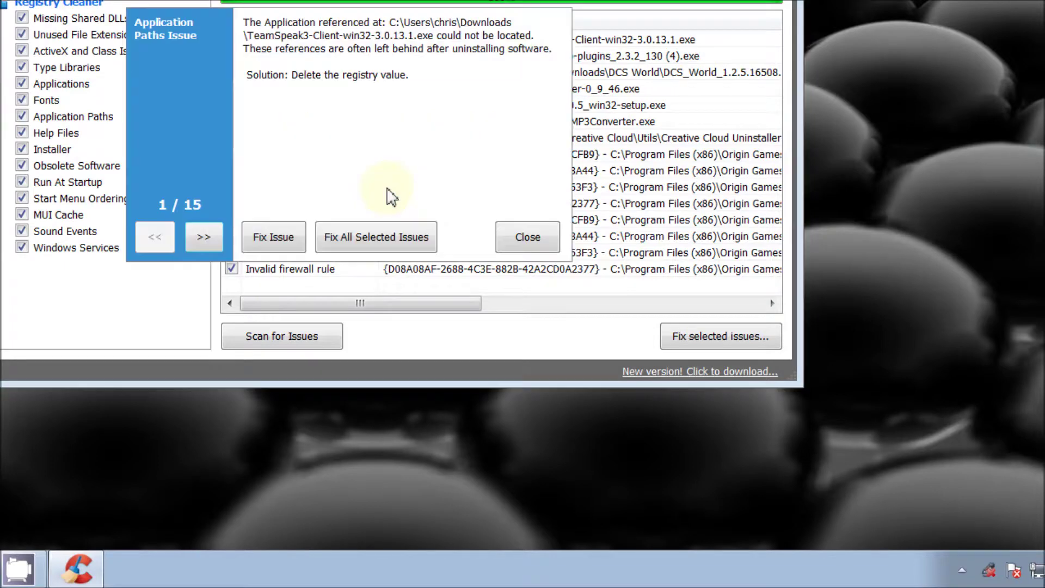
{"action": "left_click", "coordinate": [354, 237]}
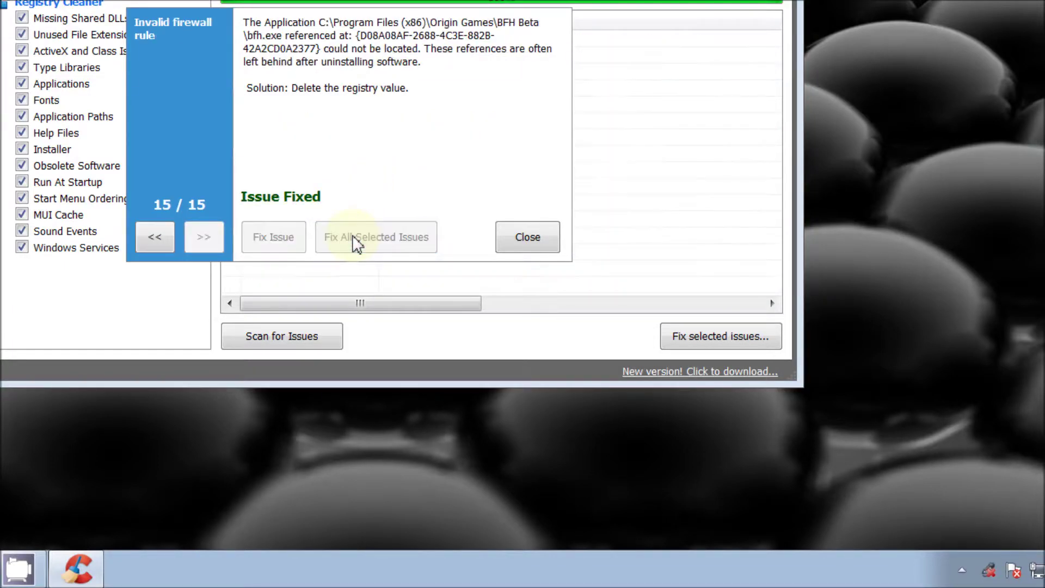
{"action": "left_click", "coordinate": [549, 241]}
{"action": "left_click", "coordinate": [299, 342]}
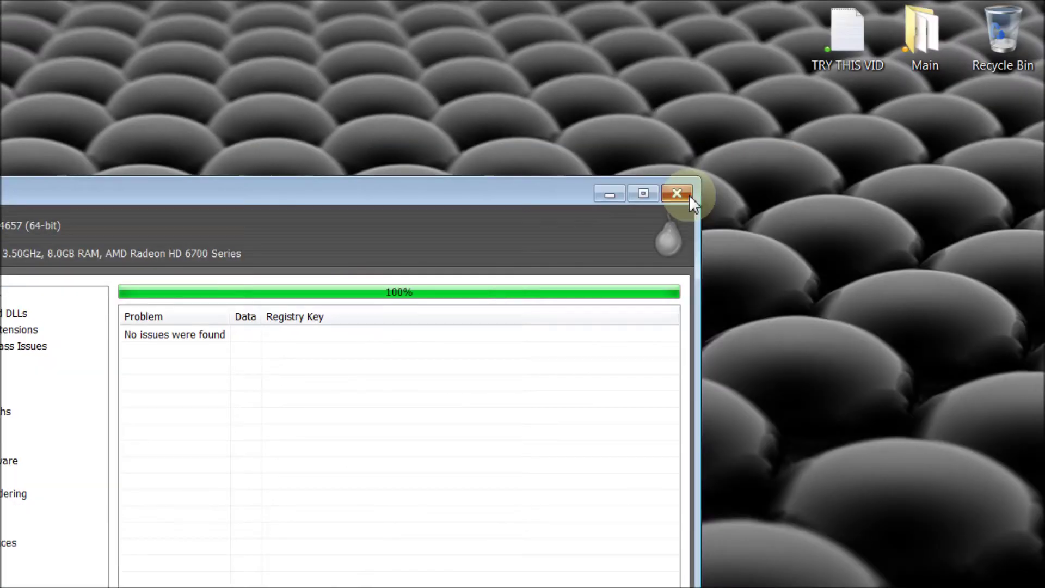
Close CCleaner and move the cc_20141002_165551.reg icon to the desktop's top-left corner.
{"action": "left_click", "coordinate": [779, 2]}
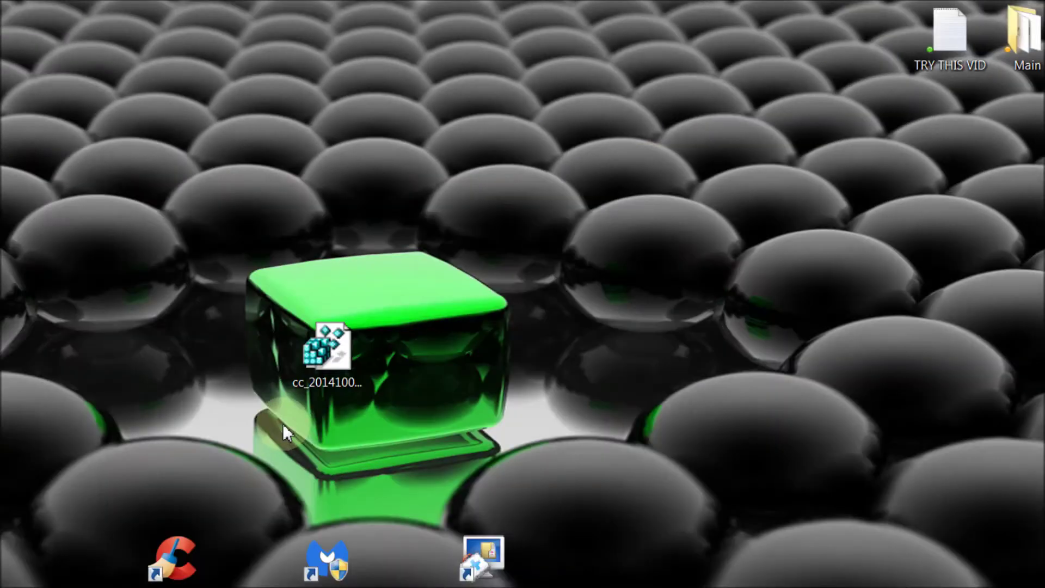
{"action": "left_click_drag", "start_coordinate": [341, 349], "coordinate": [196, 278]}
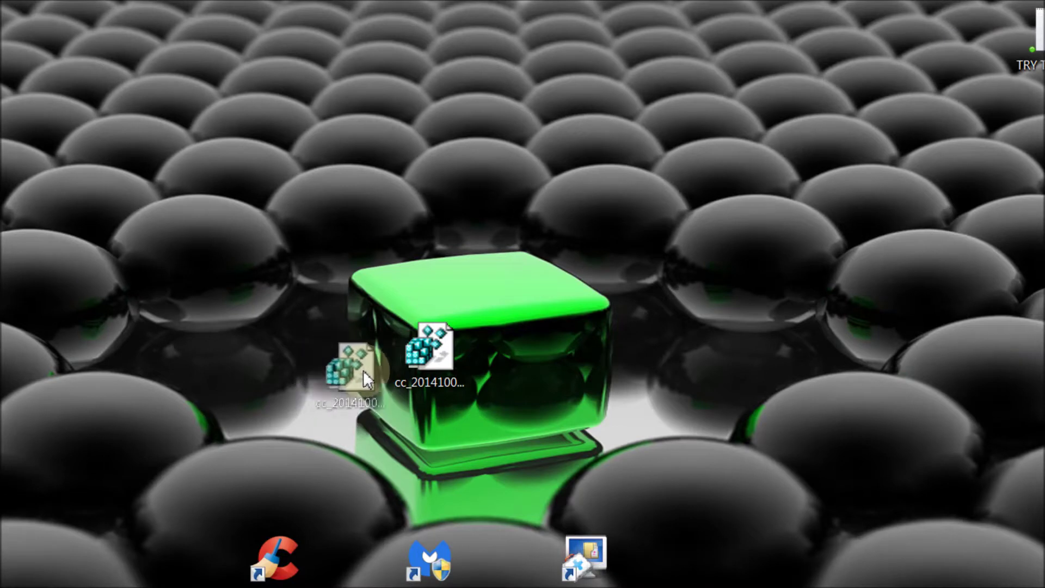
{"action": "left_click_drag", "start_coordinate": [298, 278], "coordinate": [0, 71]}
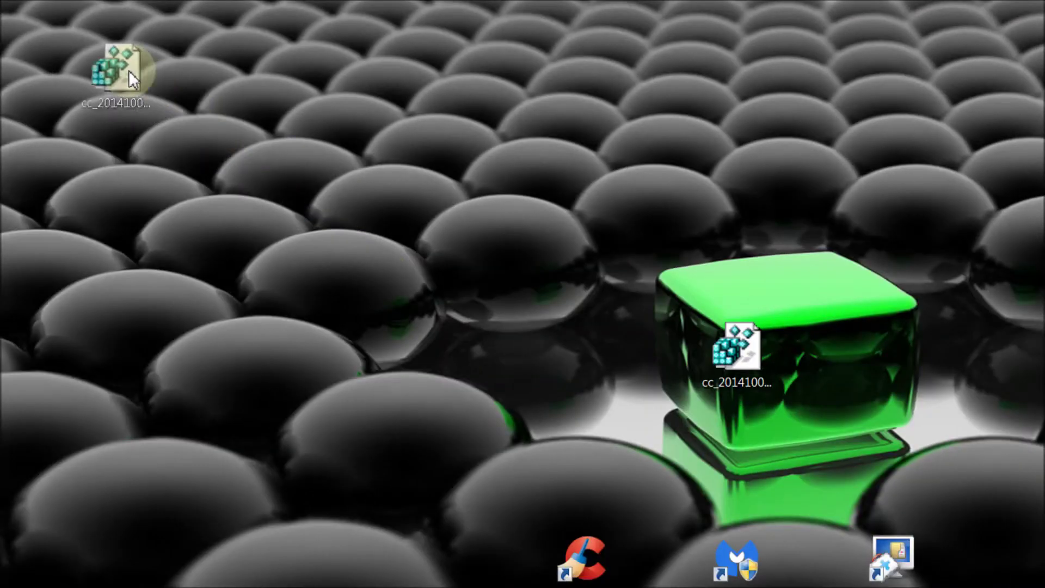
{"action": "left_click_drag", "start_coordinate": [129, 70], "coordinate": [65, 57]}
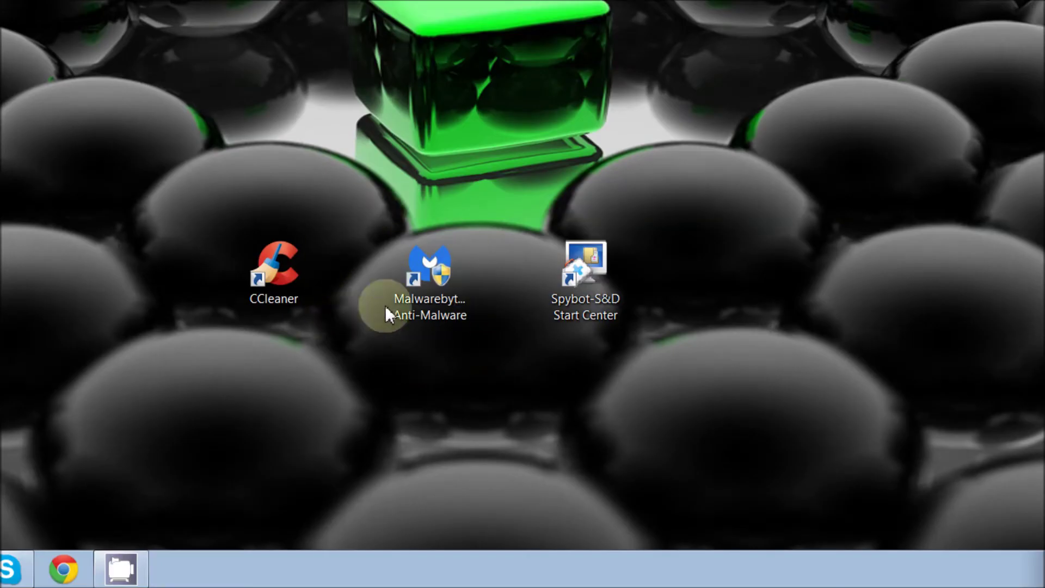
{"action": "left_click", "coordinate": [426, 281]}
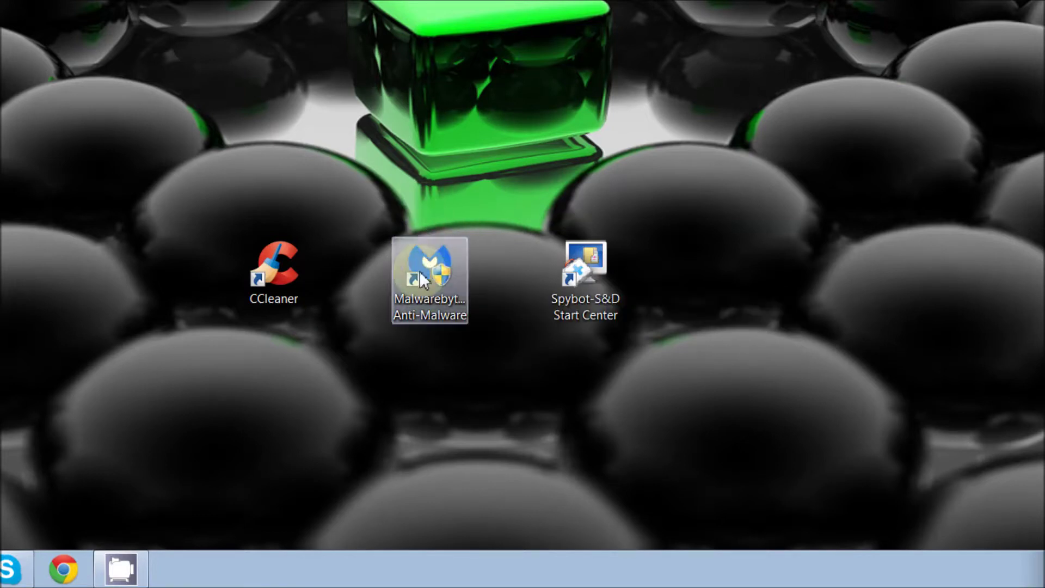
{"action": "left_click", "coordinate": [429, 268]}
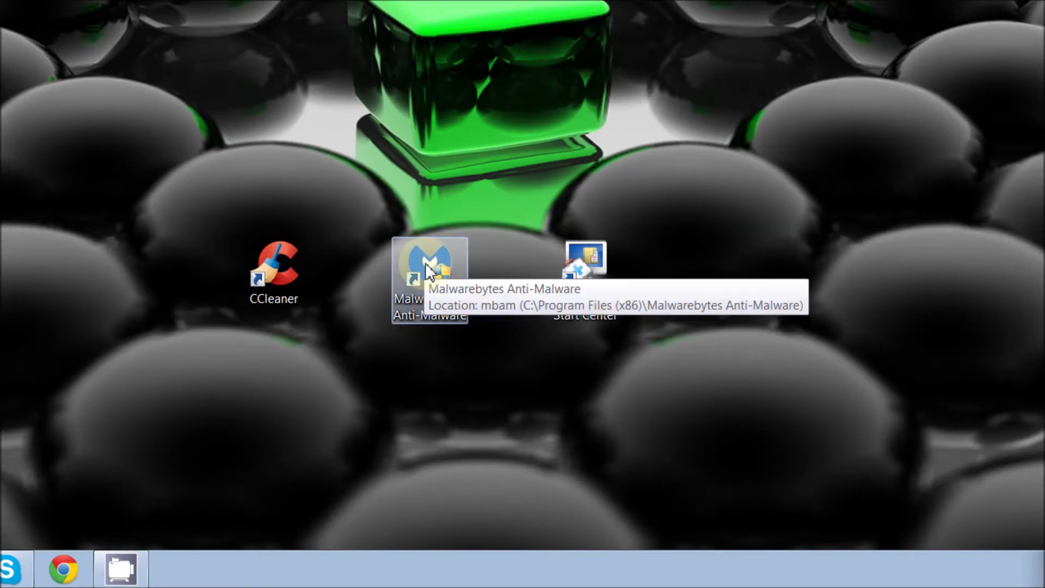
{"action": "double_click", "coordinate": [427, 268]}
{"action": "left_click", "coordinate": [570, 179]}
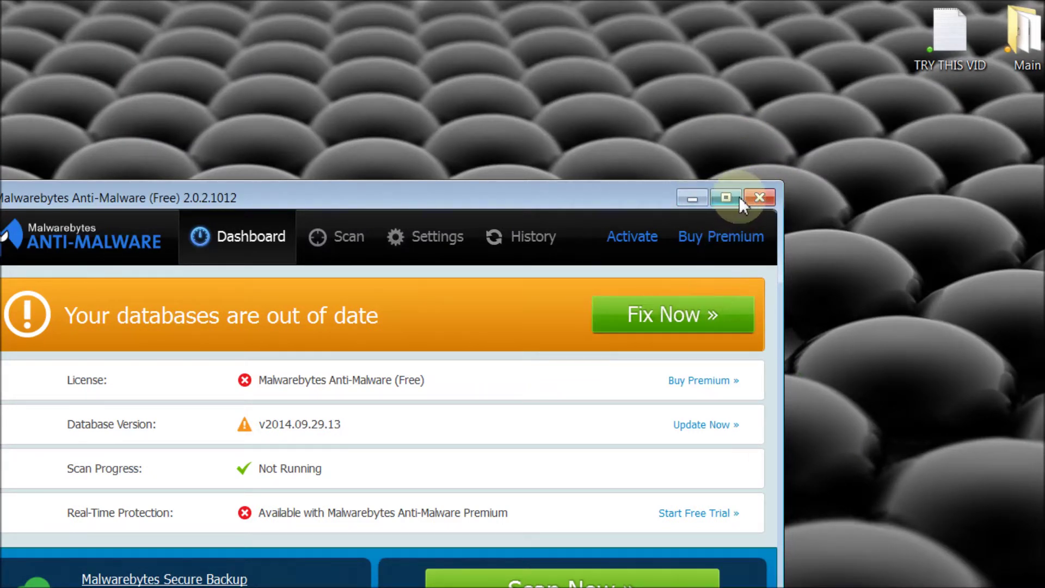
{"action": "left_click", "coordinate": [760, 197]}
{"action": "left_click", "coordinate": [481, 364]}
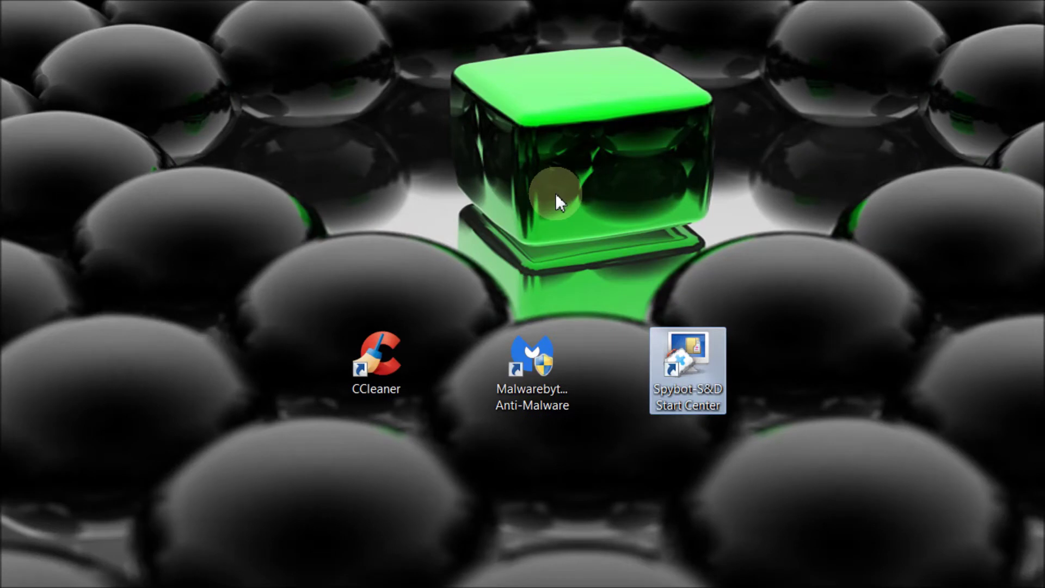
{"action": "left_click", "coordinate": [606, 155]}
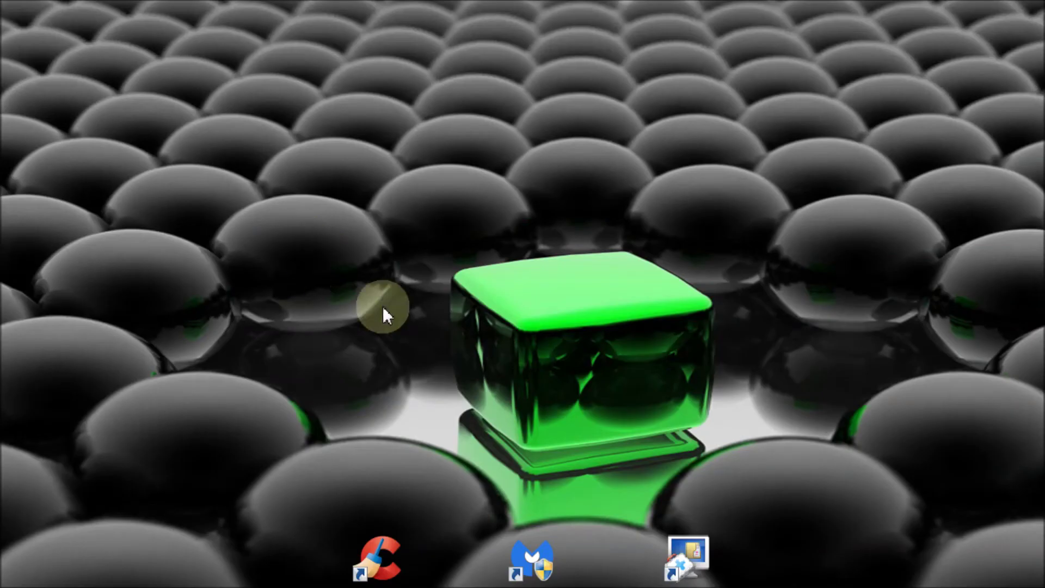